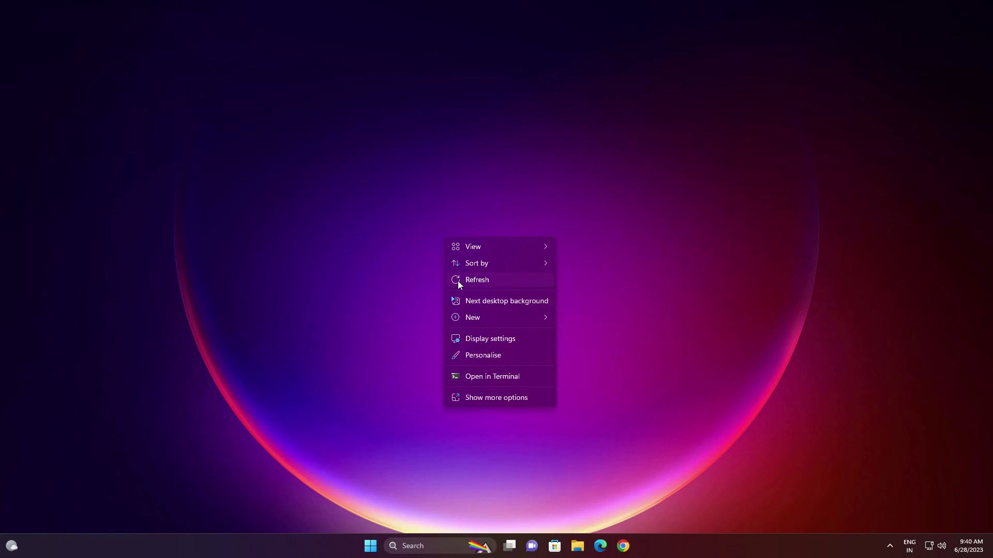
Open Settings from Start and go to the Windows Update page
left_click(370, 546)
left_click(620, 241)
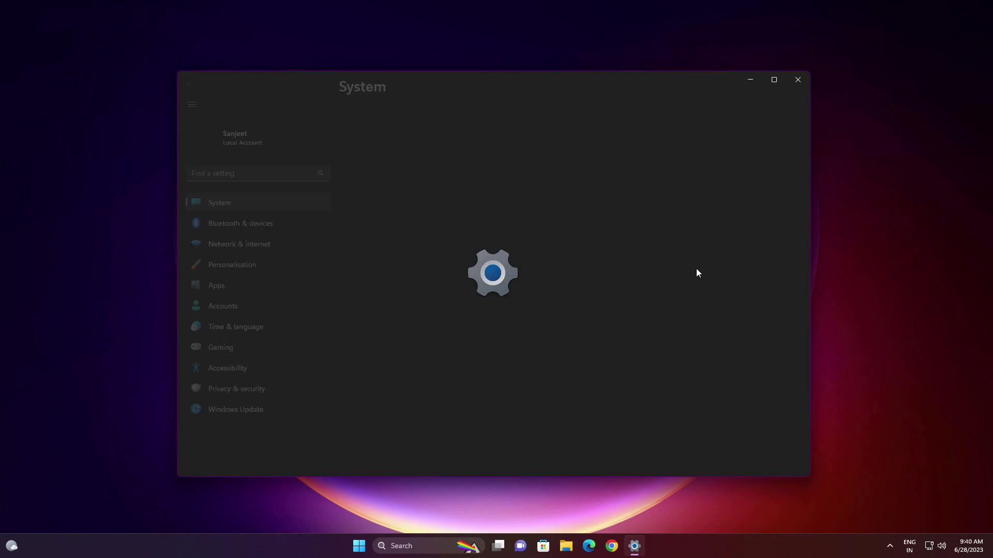
left_click(749, 148)
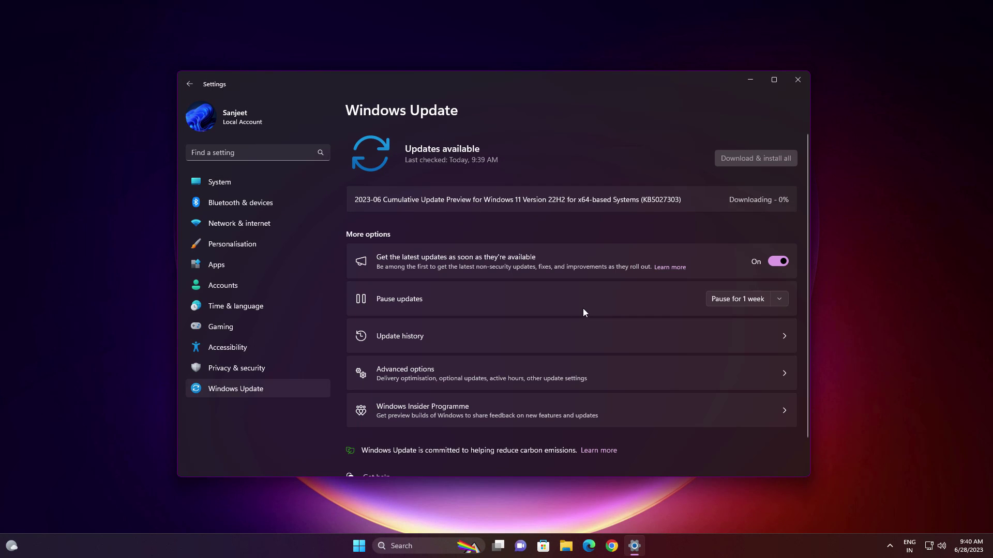
Highlight the 2023-06 cumulative update preview's title text, then its KB number
left_click_drag(358, 200, 642, 199)
left_click(659, 199)
left_click(636, 217)
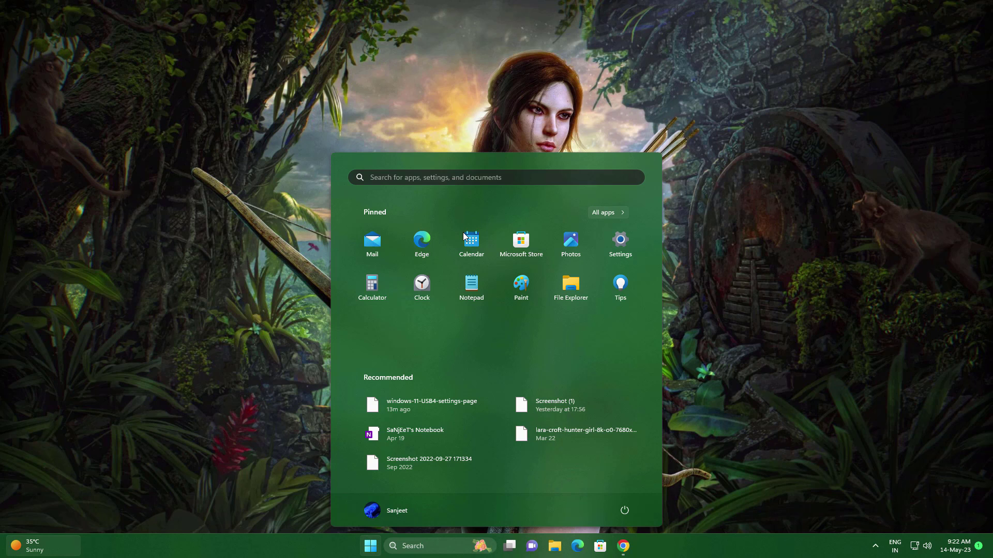
Close Start, bring up the Widgets board from the taskbar weather, then dismiss it
left_click(312, 401)
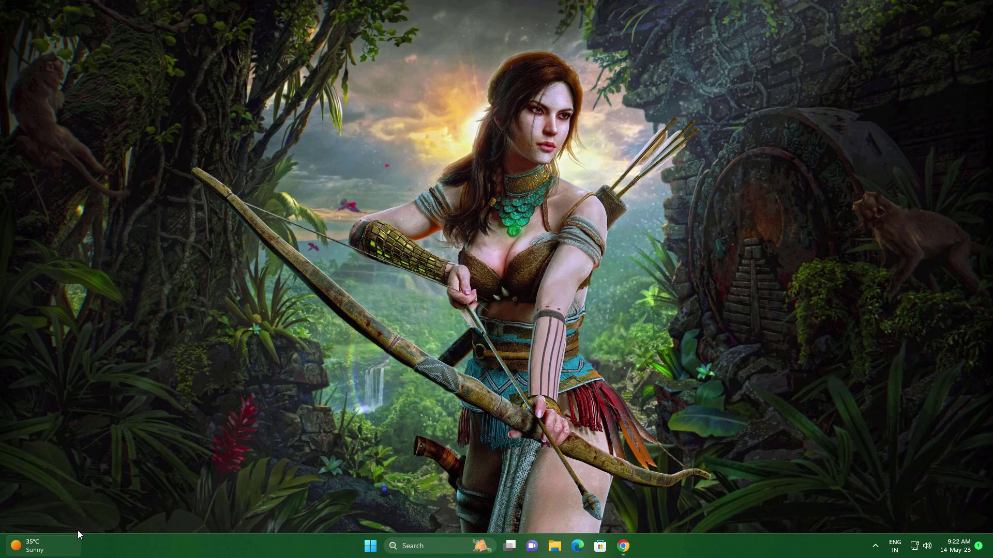
mouse_move(34, 542)
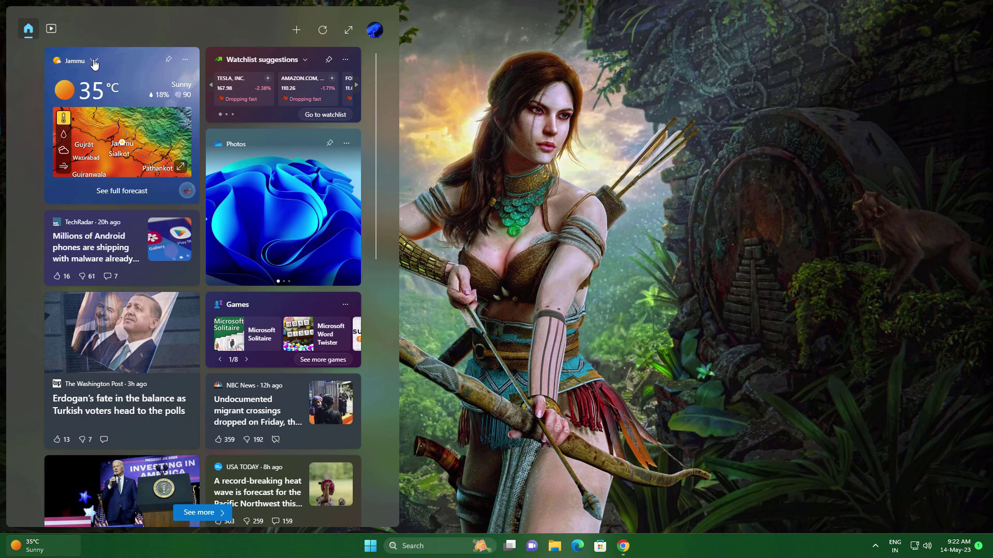
key("Escape")
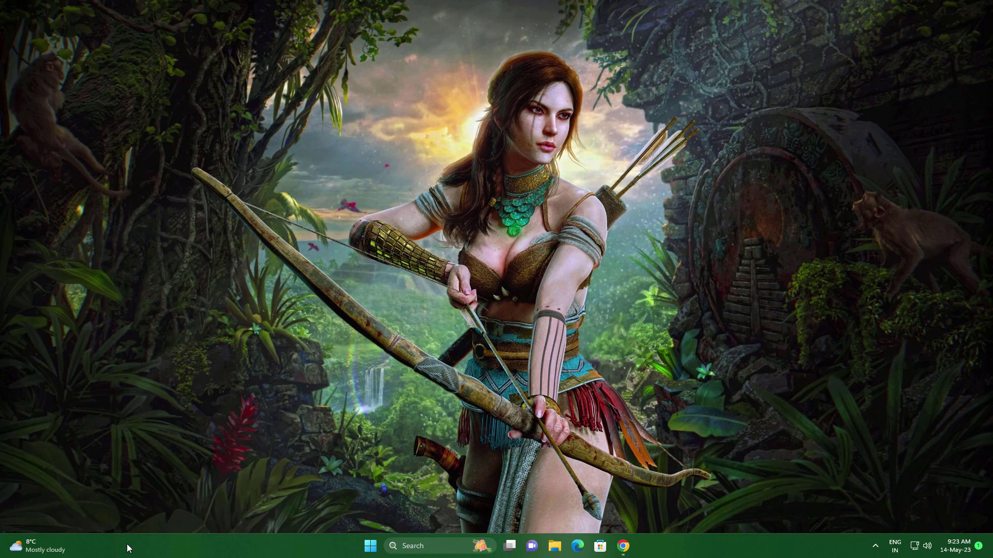
Open the Taskbar settings page from the taskbar's right-click menu
right_click(310, 544)
left_click(291, 529)
right_click(298, 544)
left_click(333, 526)
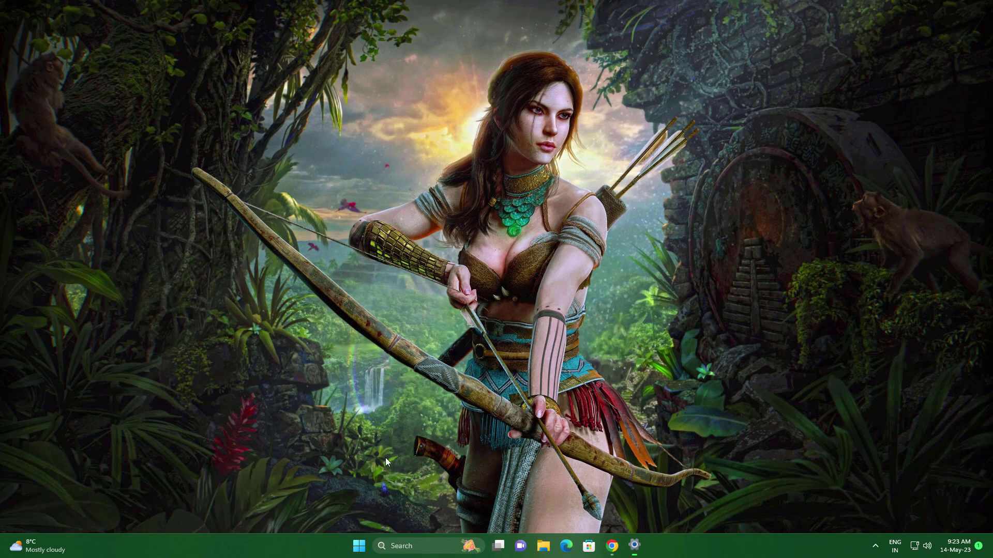
Expand Taskbar behaviours and turn on Show seconds in system tray clock
left_click(482, 380)
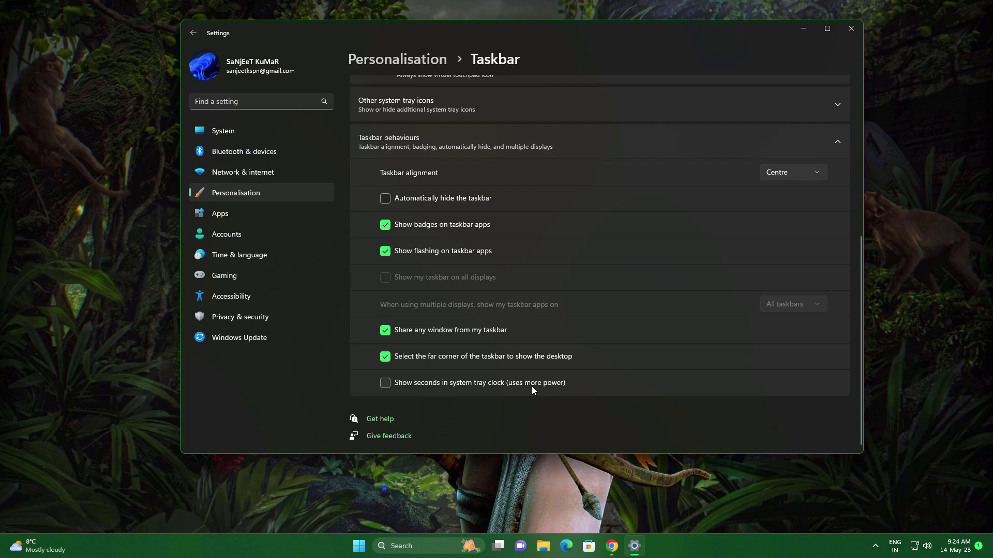
left_click(483, 383)
scroll(593, 412, "up", 5)
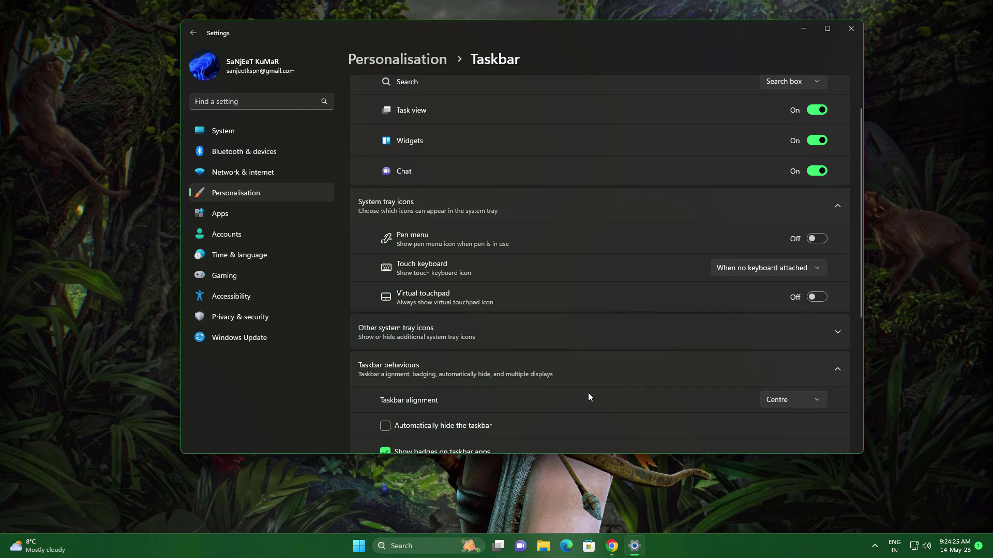
Set the touch keyboard tray icon to Always and open the touch keyboard from the tray
left_click(730, 270)
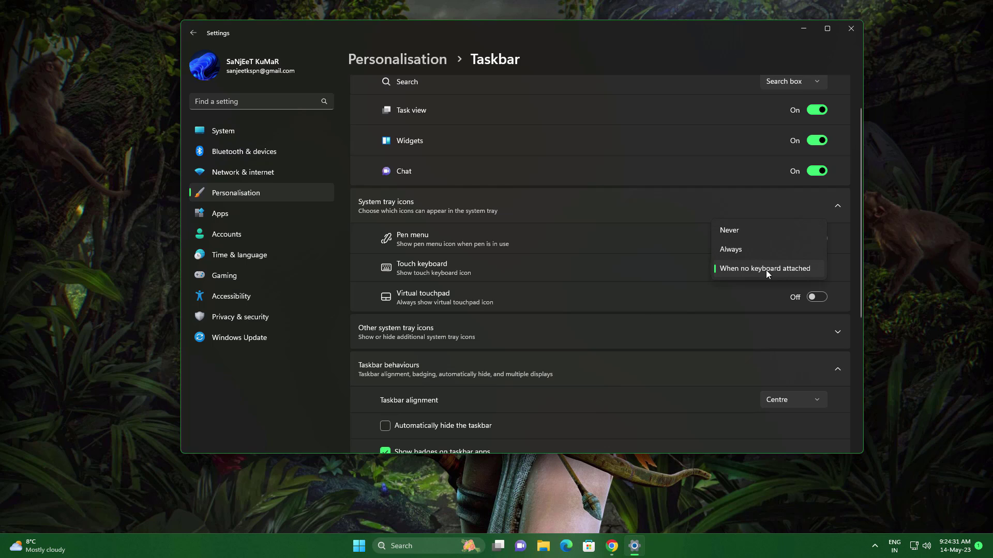
left_click(731, 250)
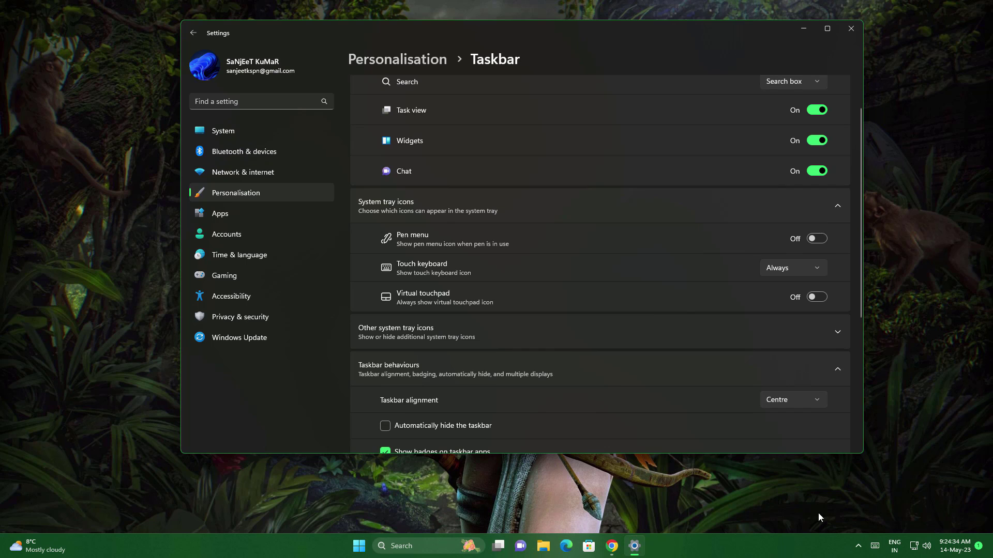
left_click(874, 546)
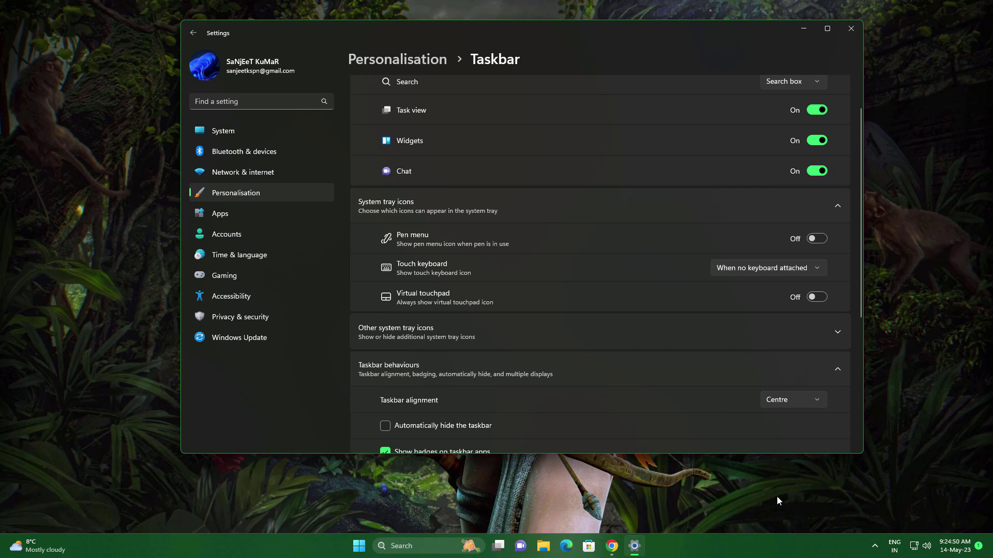
left_click(771, 275)
left_click(748, 254)
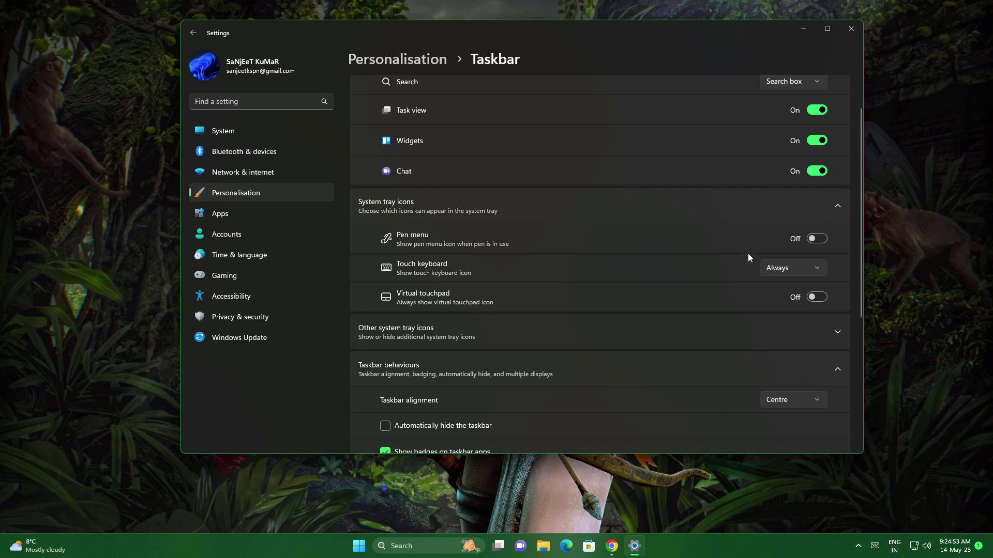
left_click(874, 546)
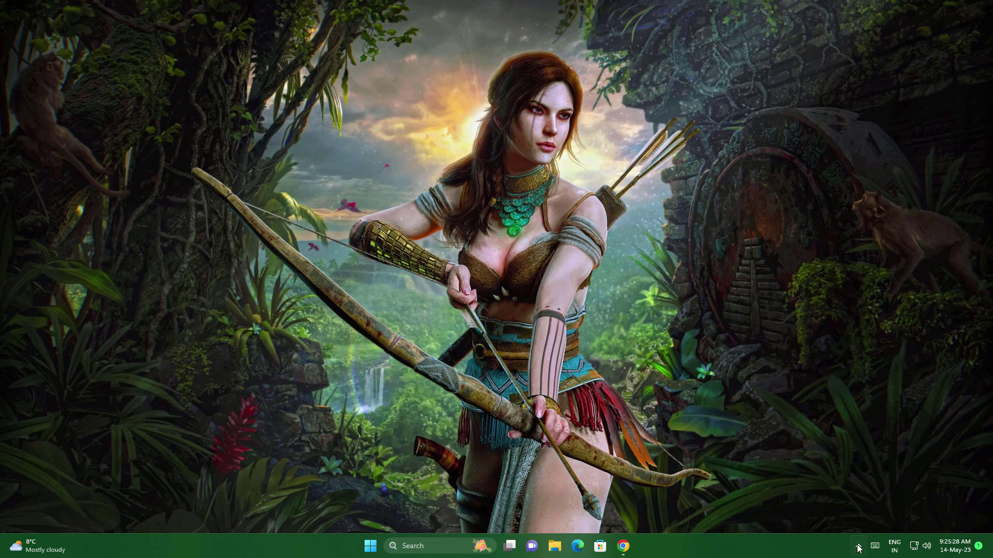
Preview Game Pass, Messenger, Outlook Calendar, Phone Link, Photos, Sports, Spotify and Tips in the Pin widgets list
left_click(858, 547)
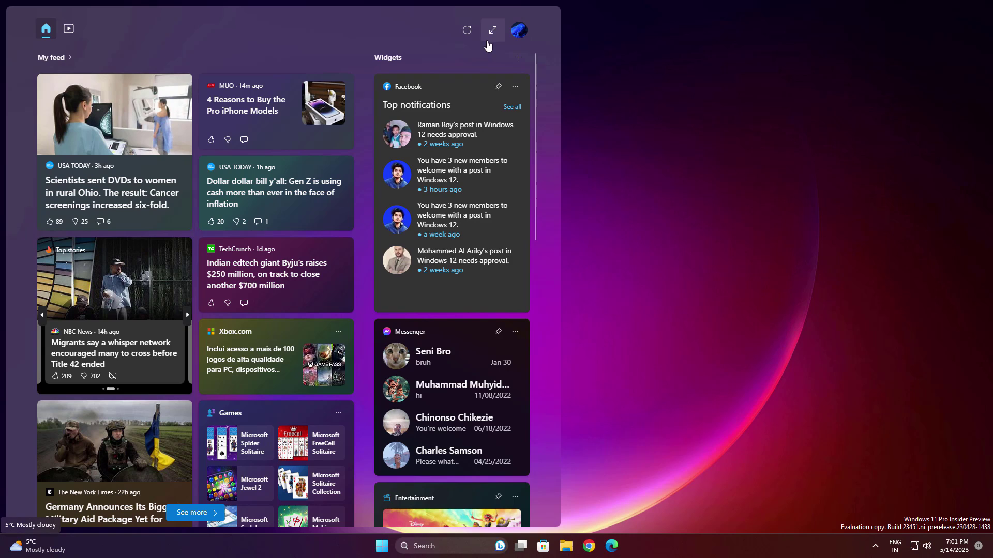
left_click(519, 57)
left_click(163, 213)
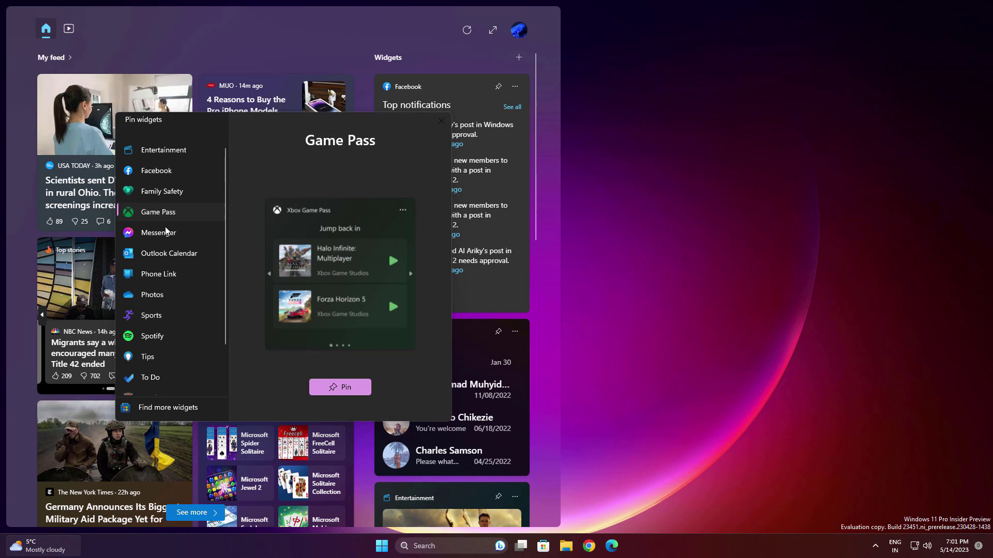
left_click(165, 232)
left_click(168, 253)
left_click(171, 274)
left_click(169, 295)
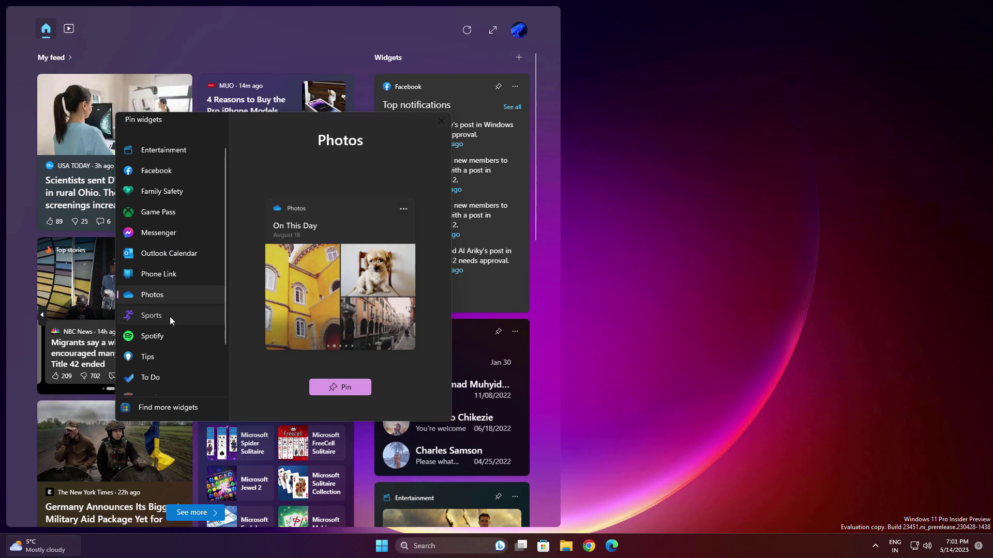
left_click(170, 316)
left_click(170, 337)
left_click(170, 355)
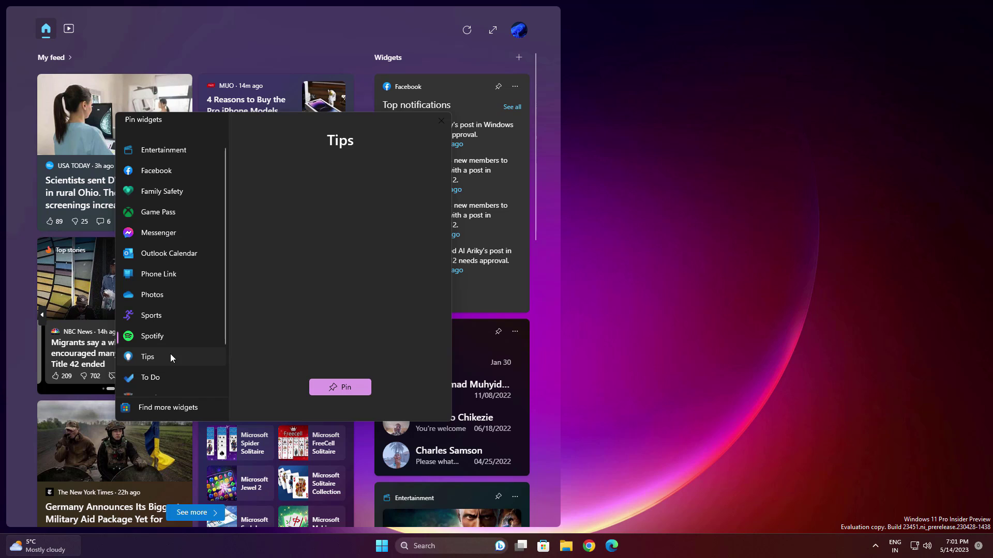
left_click(171, 300)
Close the pin list and Widgets board without pinning, then open Windows Update in Settings
left_click(441, 120)
scroll(438, 302, "down", 2)
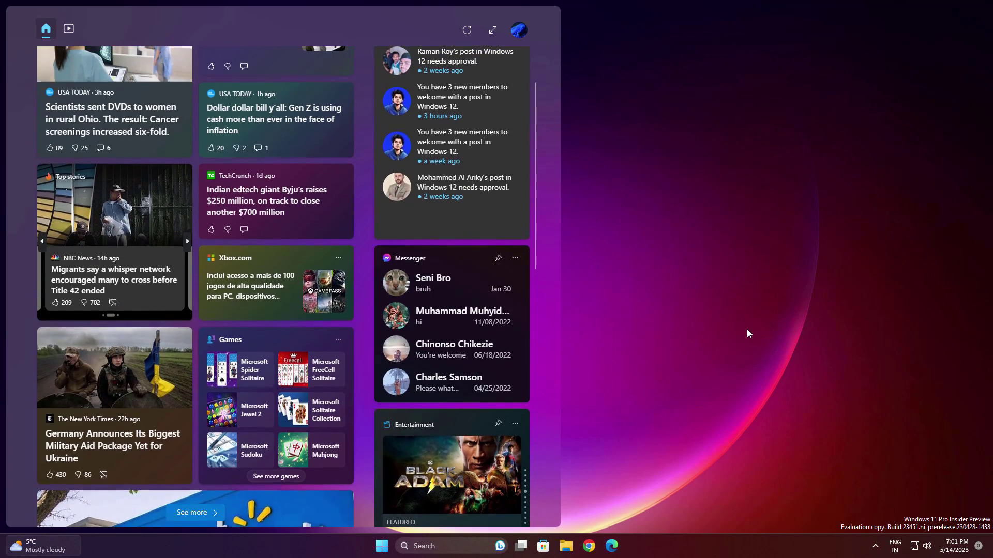
left_click(746, 328)
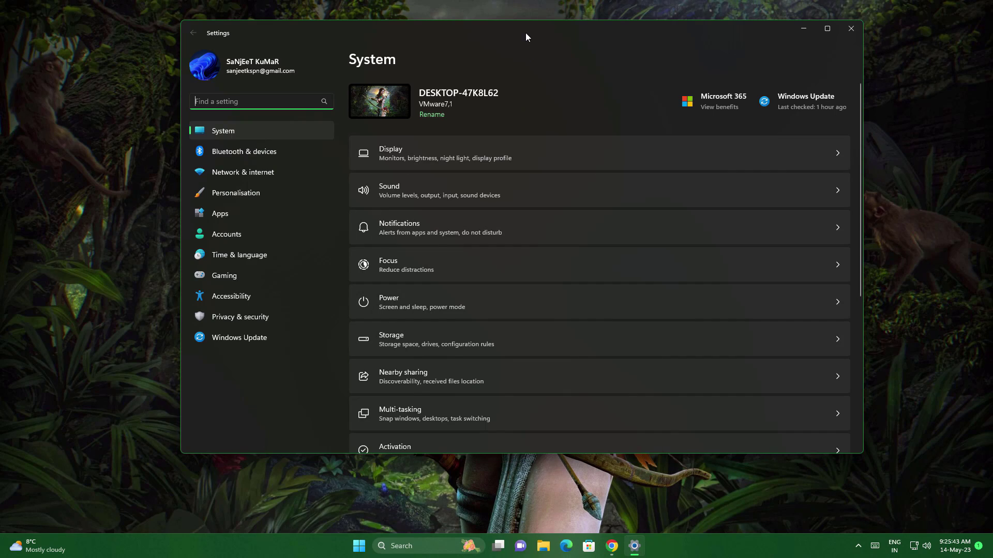
left_click_drag(525, 32, 526, 63)
left_click(266, 369)
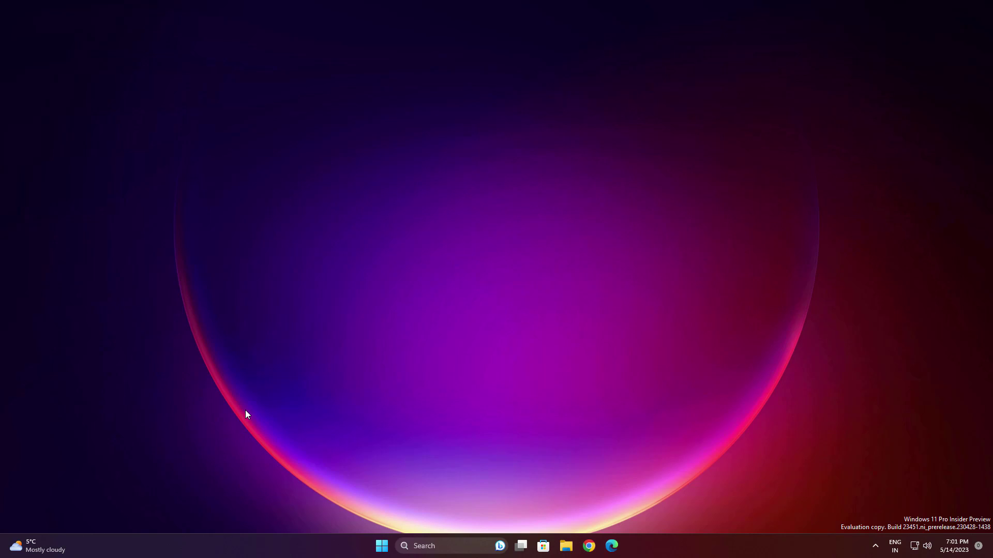
Open Bing Chat in Edge and highlight the release-note sentence about live captions in more languages
left_click(500, 546)
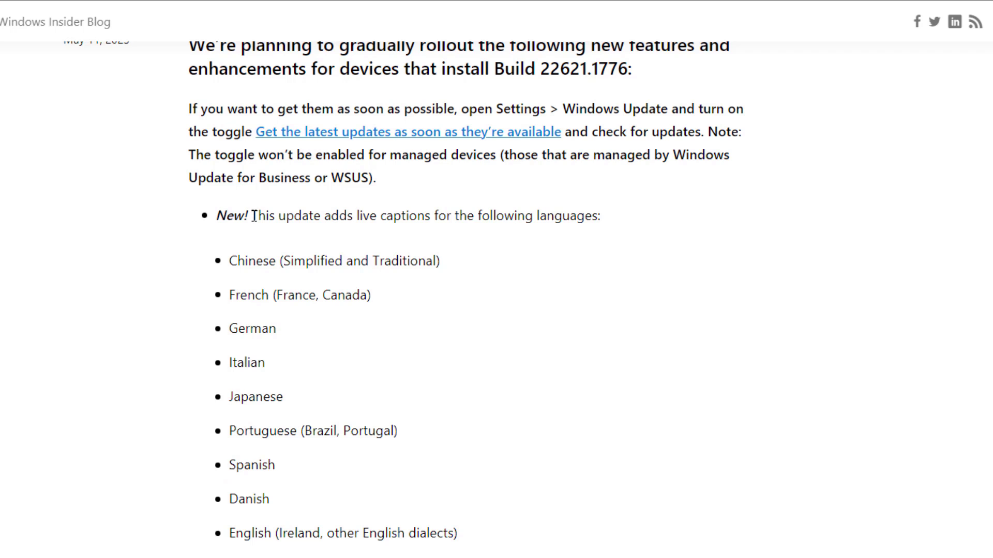
left_click_drag(254, 215, 598, 217)
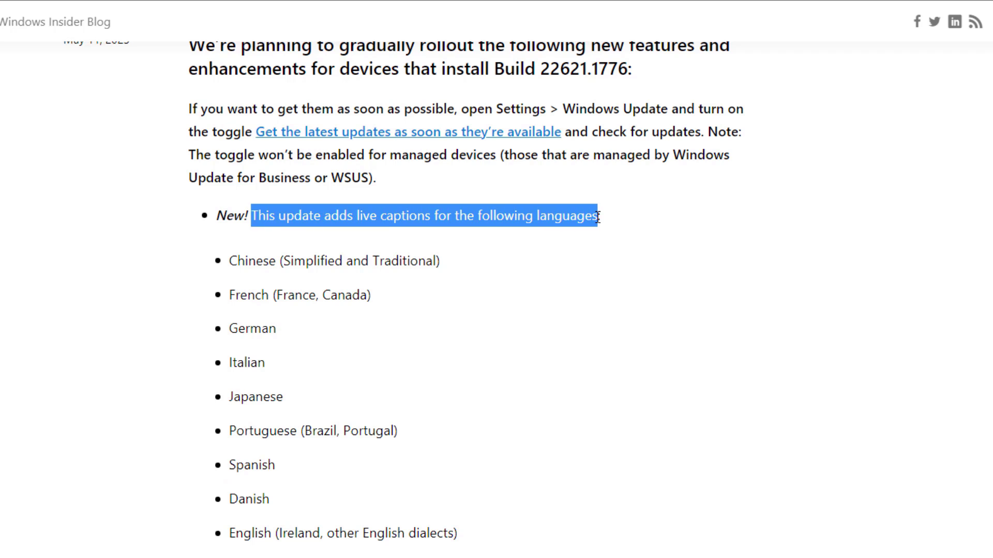
left_click(334, 365)
scroll(274, 300, "down", 2)
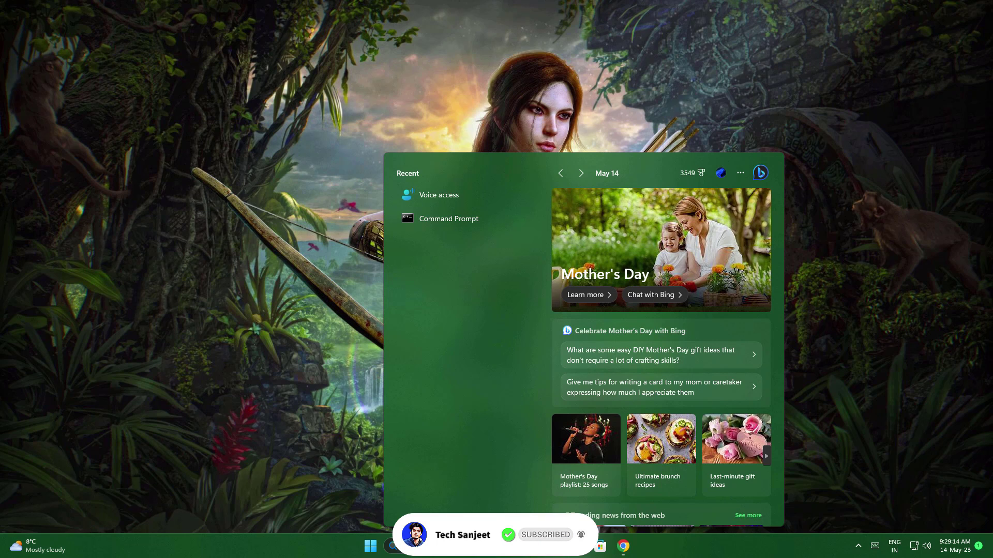
Start voice access and open its full list of commands from the help menu
left_click(449, 198)
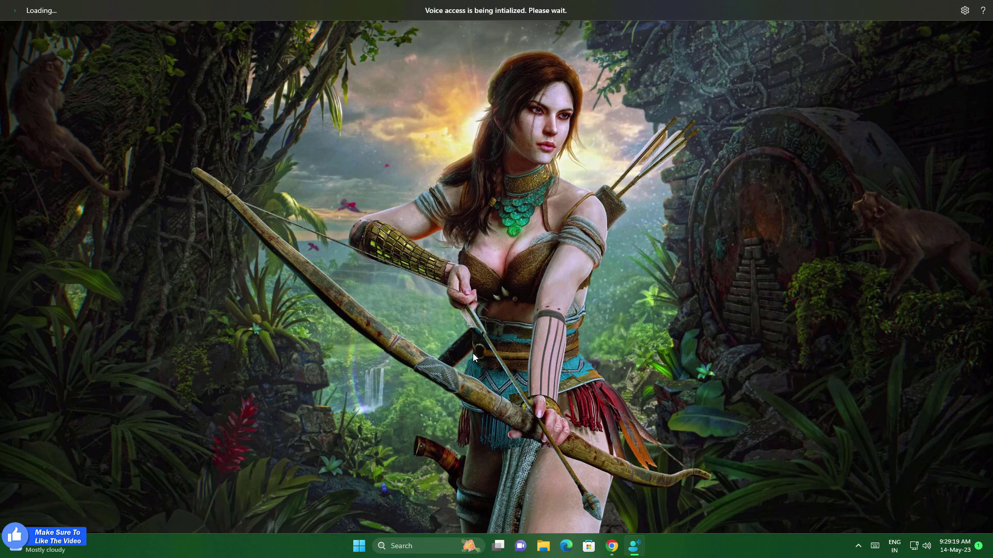
left_click(982, 11)
left_click(913, 33)
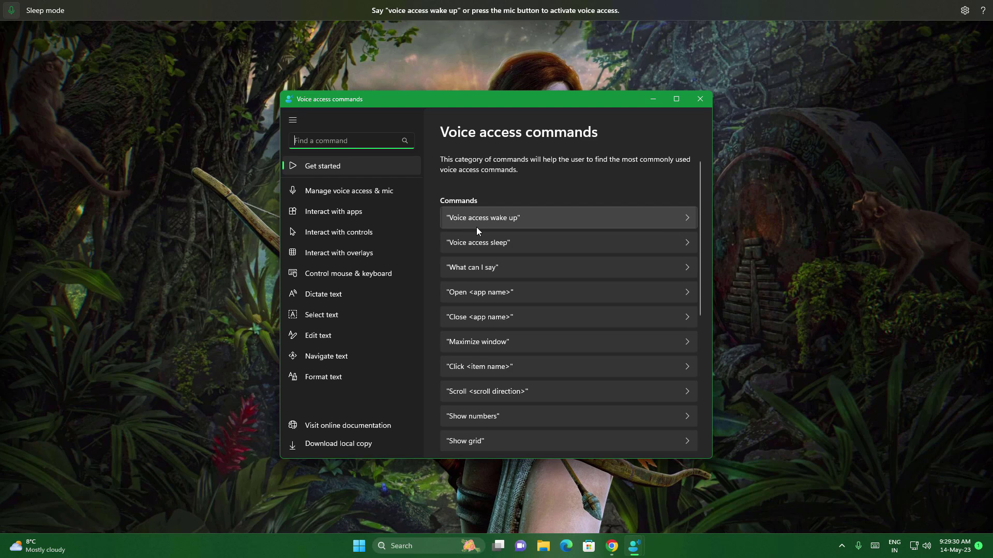
Browse the Manage voice access & mic, Interact with apps, Interact with controls, Control mouse & keyboard and Navigate text categories
left_click(351, 191)
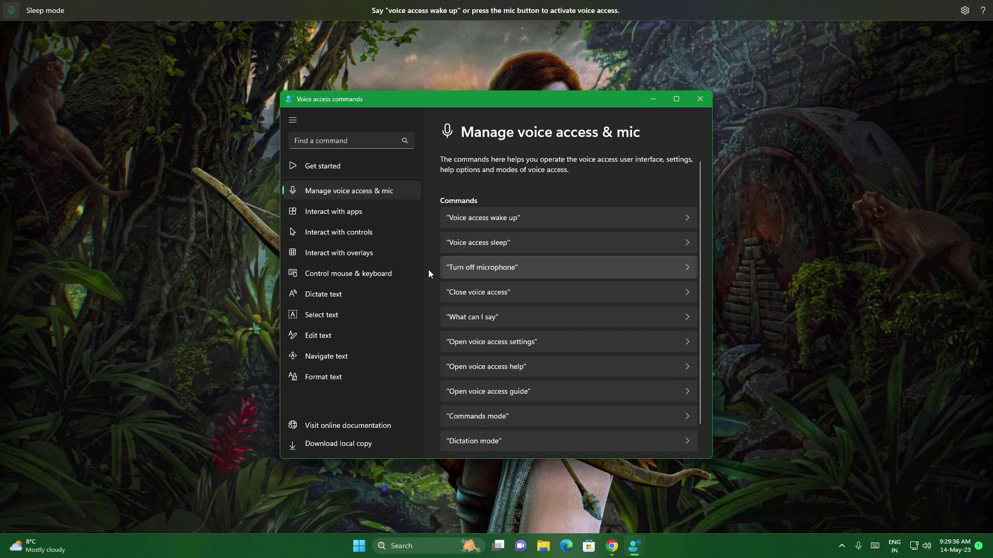
left_click(377, 211)
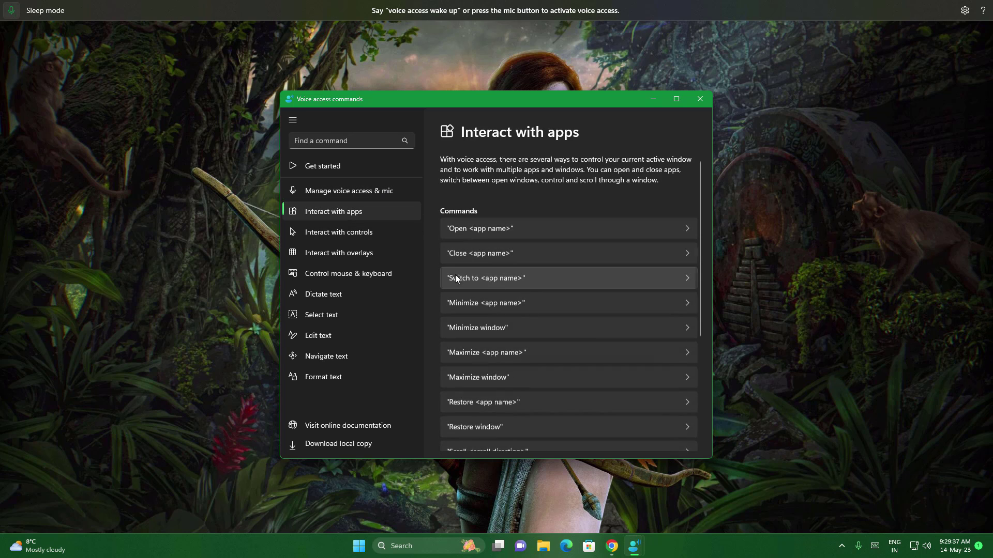
left_click(347, 234)
left_click(348, 273)
left_click(355, 355)
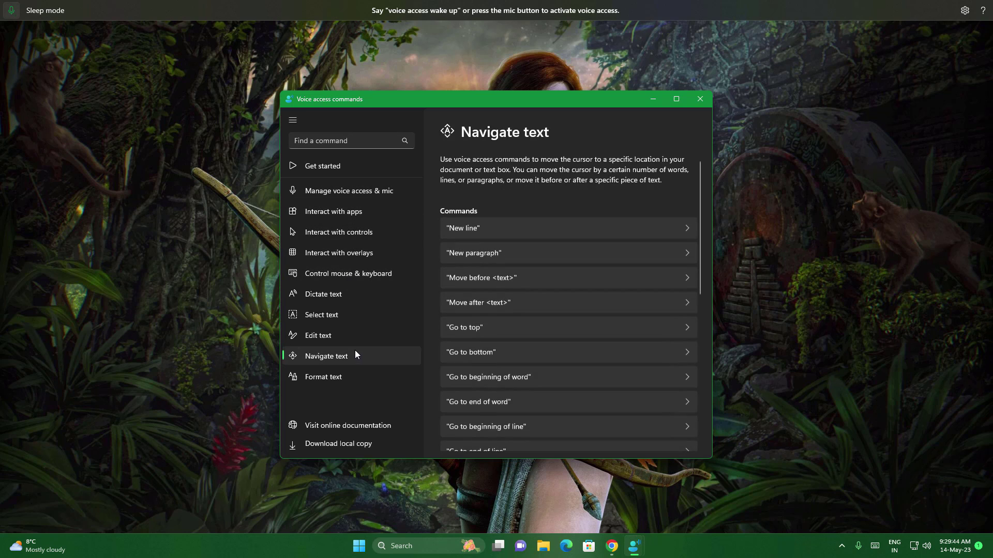
scroll(473, 369, "down", 4)
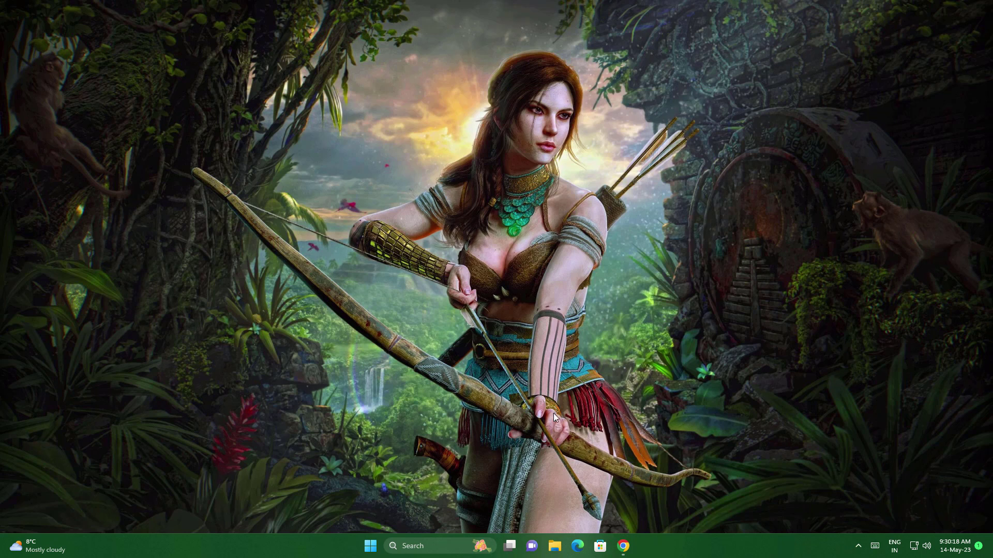
Open File Explorer Home and switch its layout to Extra large icons with the Menu key, V, X
left_click(554, 546)
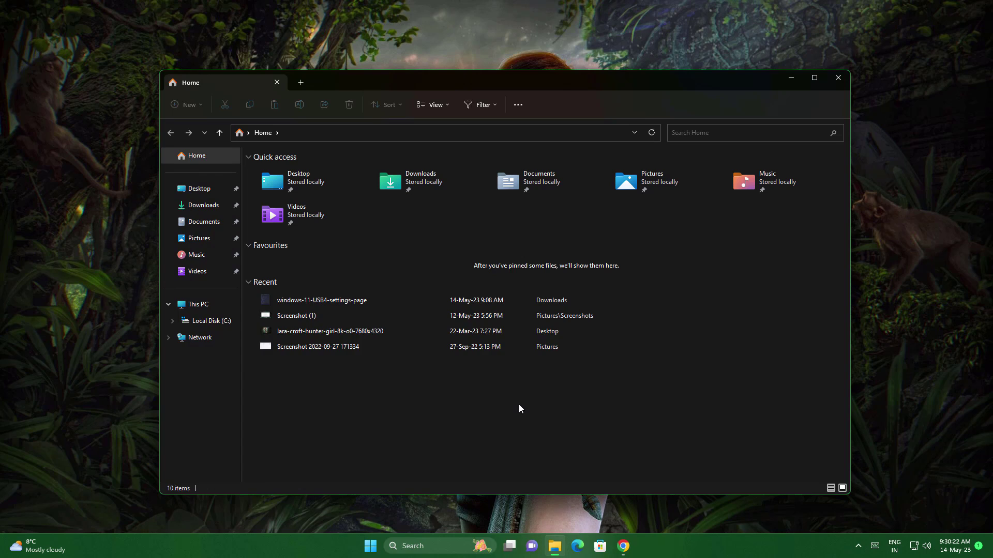
key("Menu")
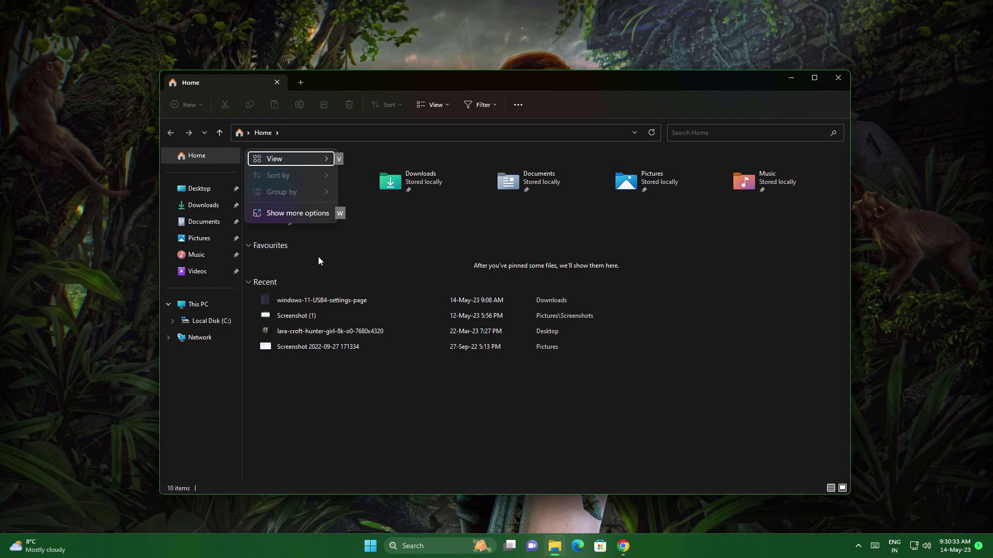
key("v")
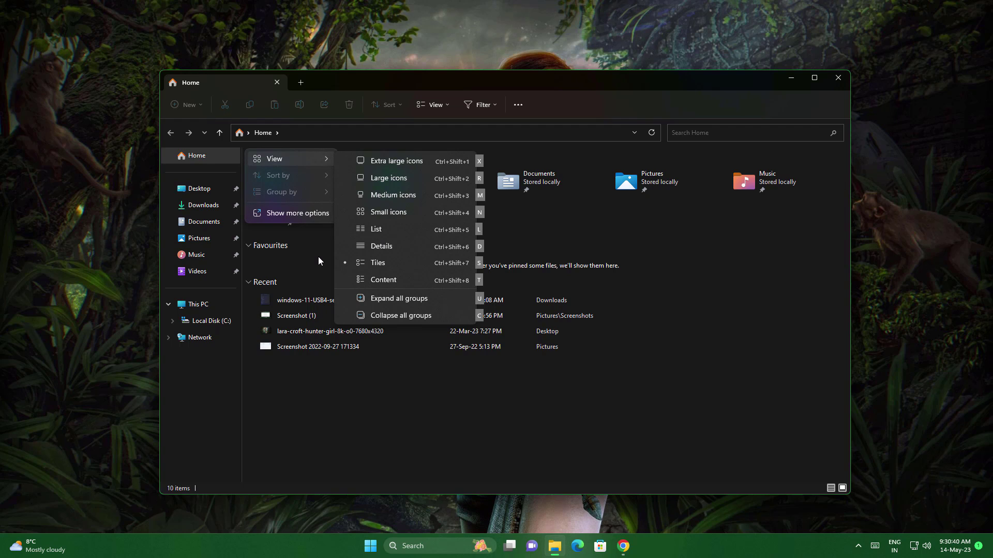
key("x")
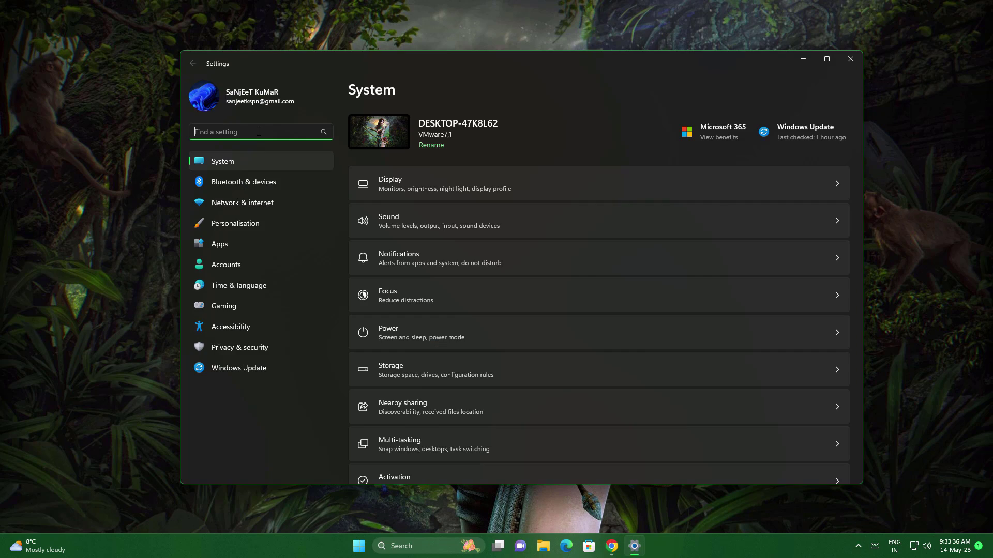
Search 'ad' in Find a setting, clear the search, and close Settings
type("ad")
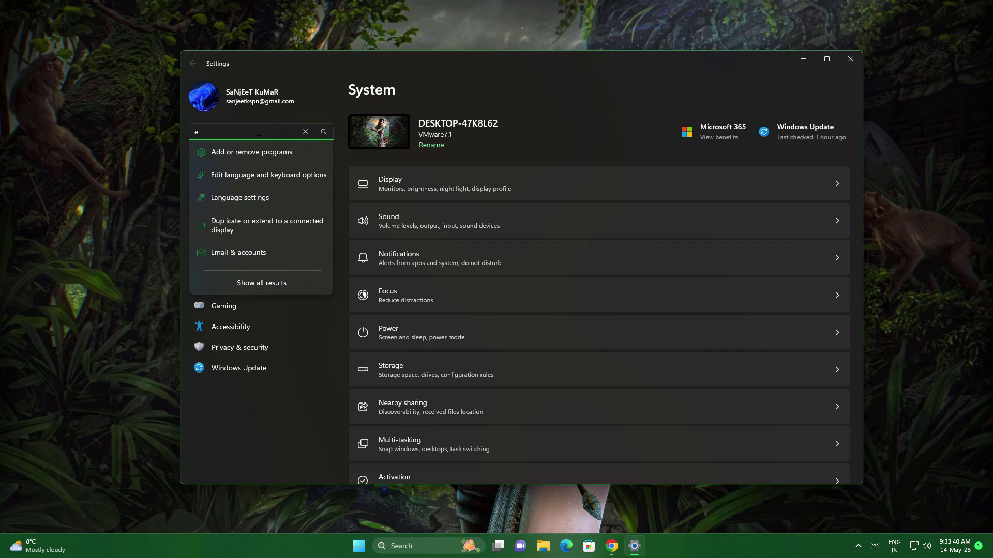
key("BackSpace")
key("BackSpace")
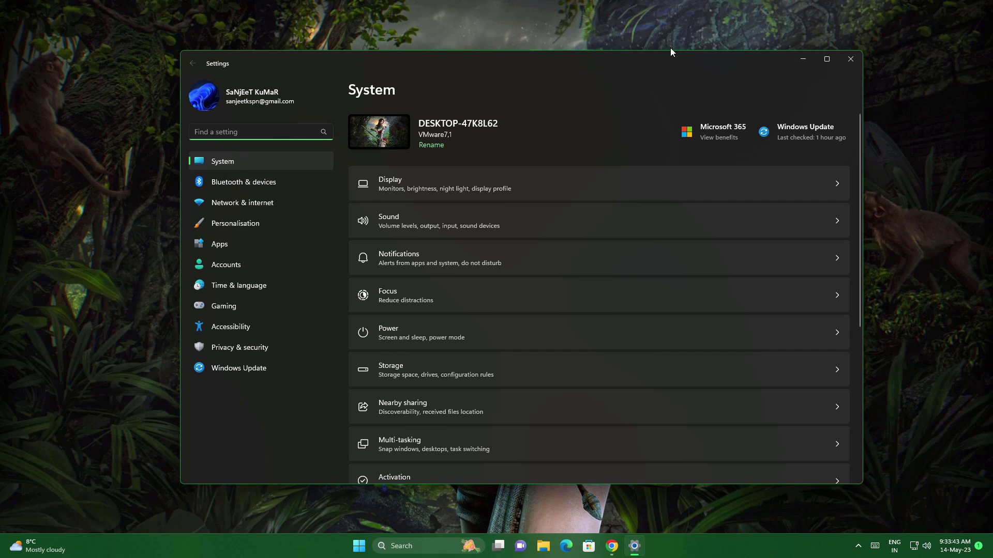
left_click(849, 59)
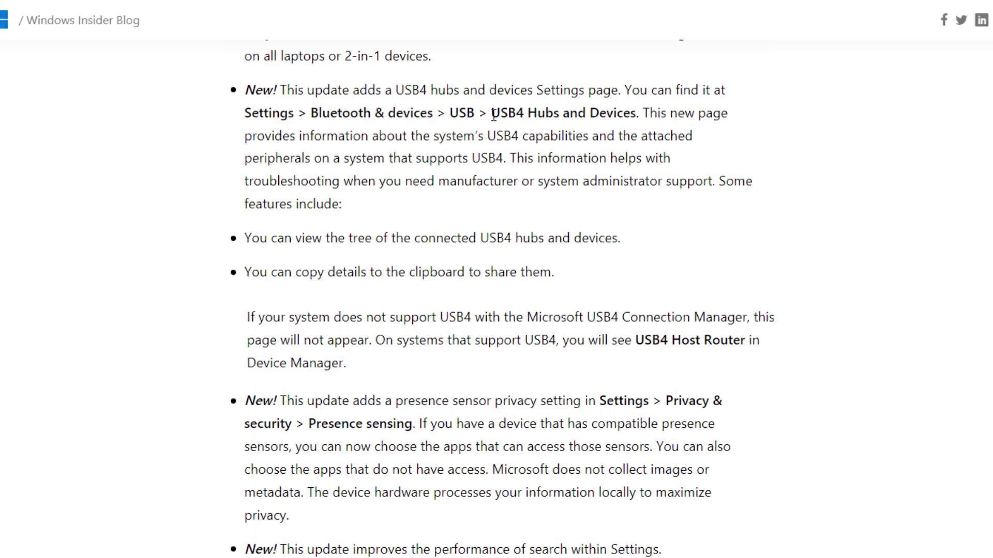
Autoscroll the release notes down to Widget Improvements, then show the desktop with Win+D
scroll(493, 115, "down", 4)
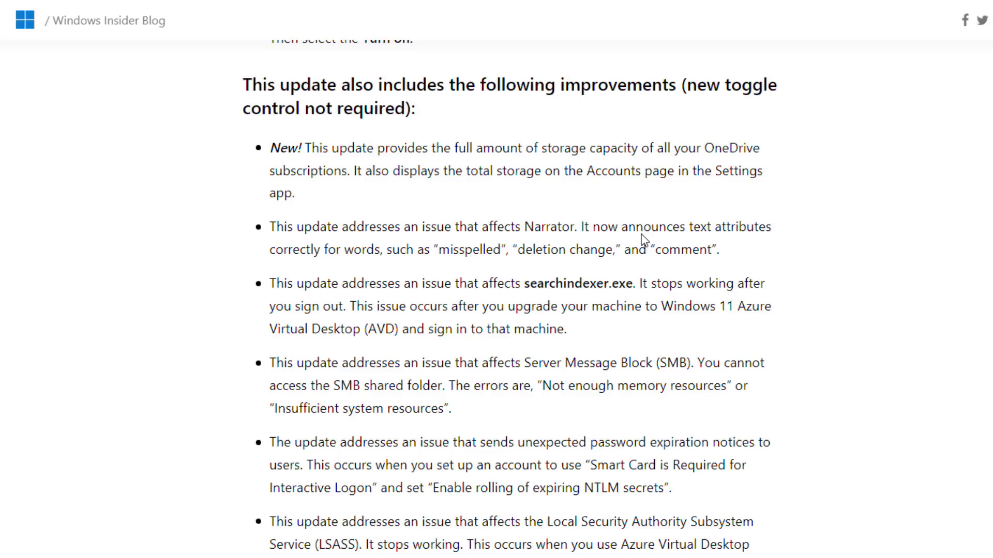
middle_click(831, 274)
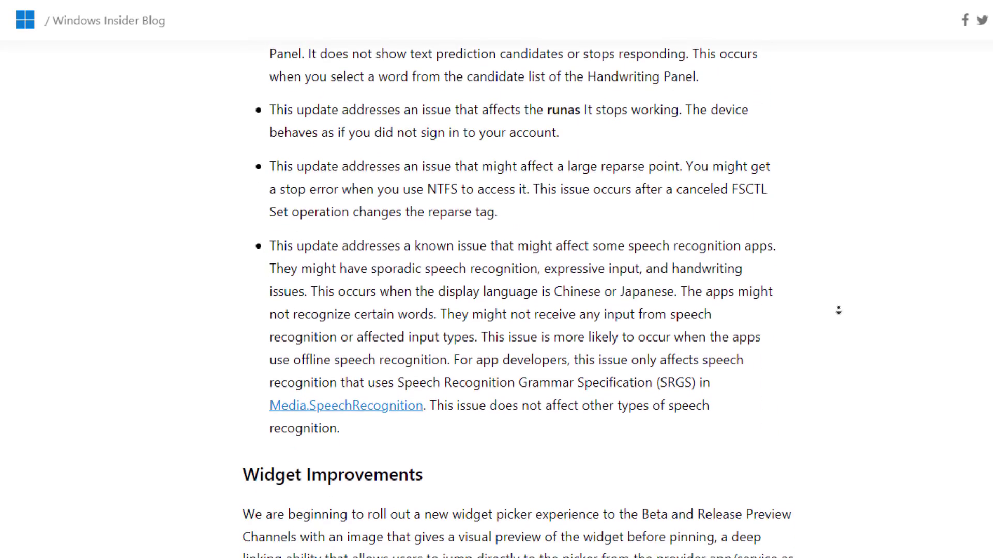
middle_click(843, 270)
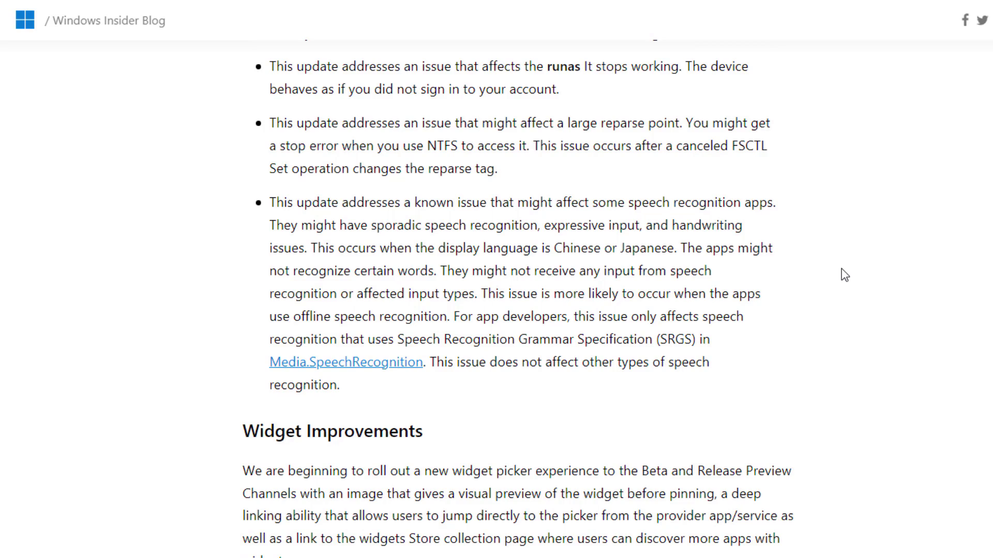
key("super+d")
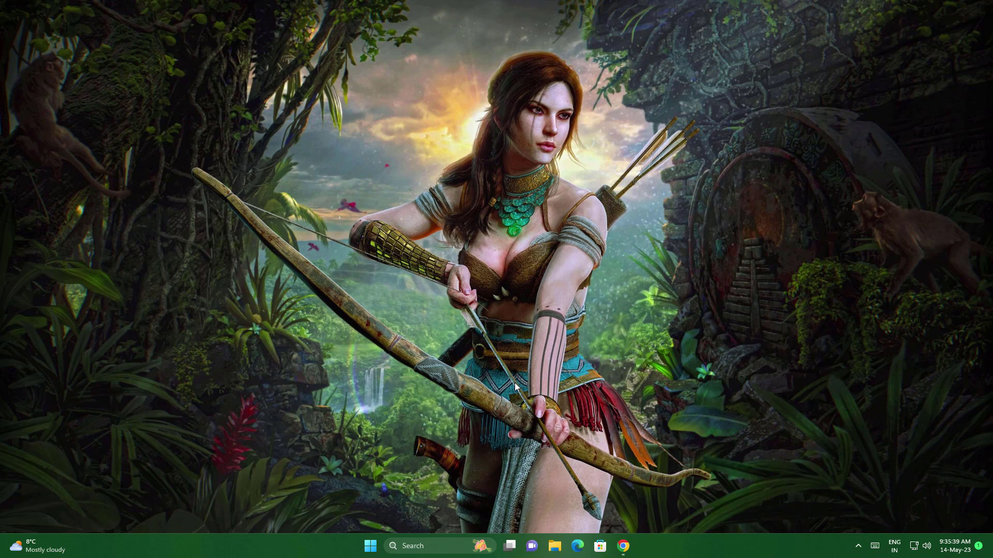